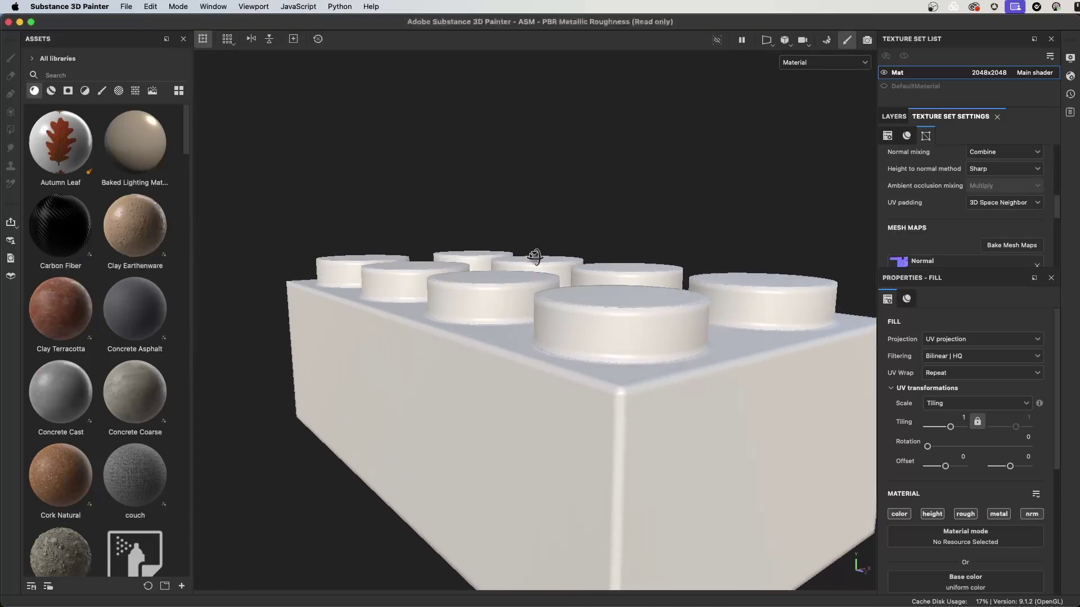
Orbit and zoom around the brick's studs to check their seam lines.
right_click_drag(550, 511, 659, 340, "alt")
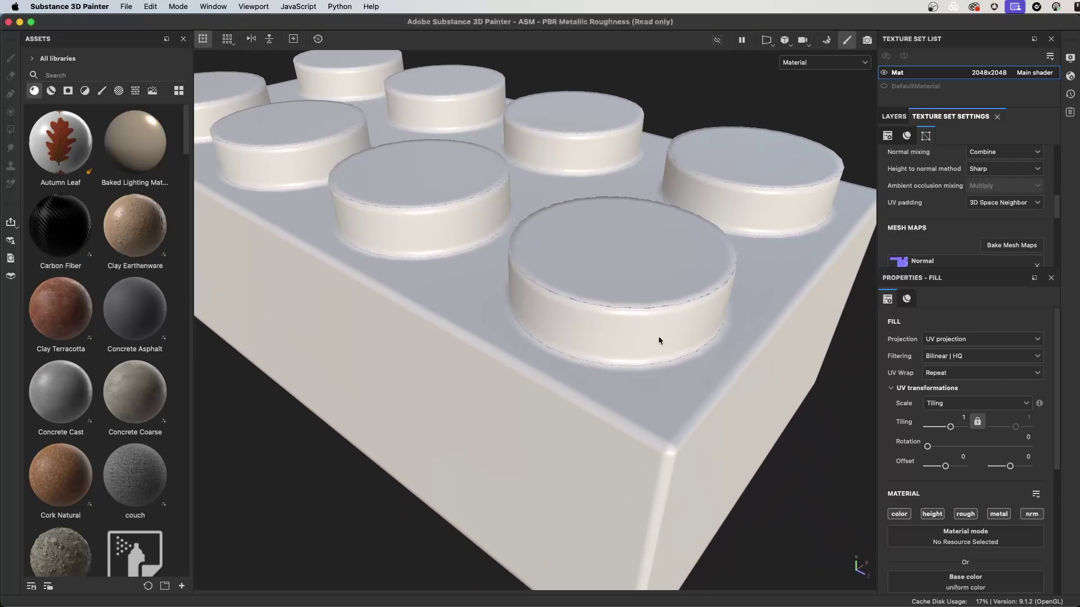
left_click_drag(629, 313, 758, 254, "alt")
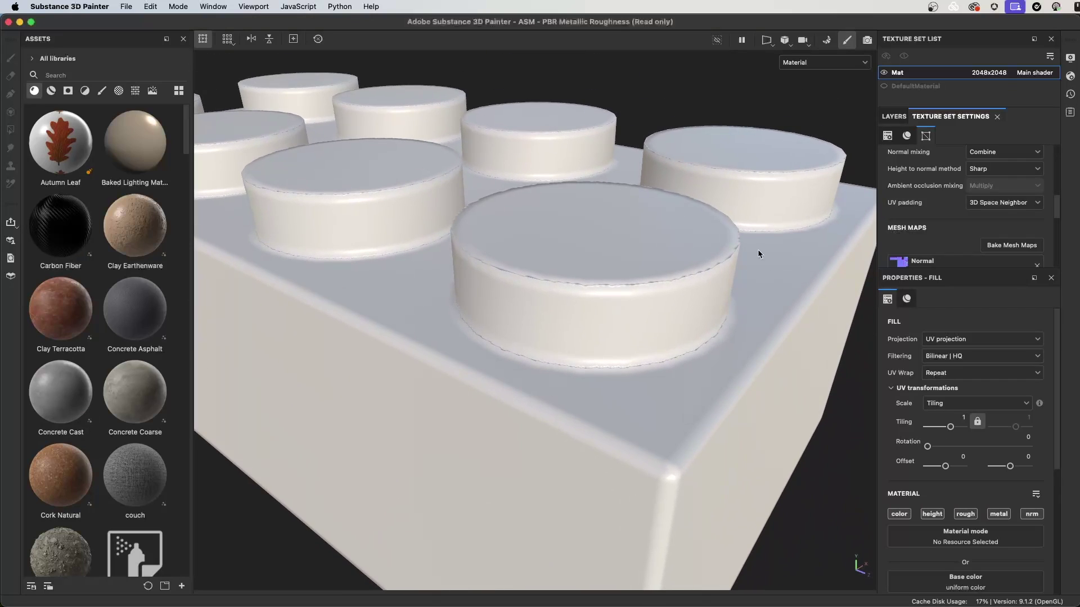
left_click_drag(537, 289, 708, 246, "alt")
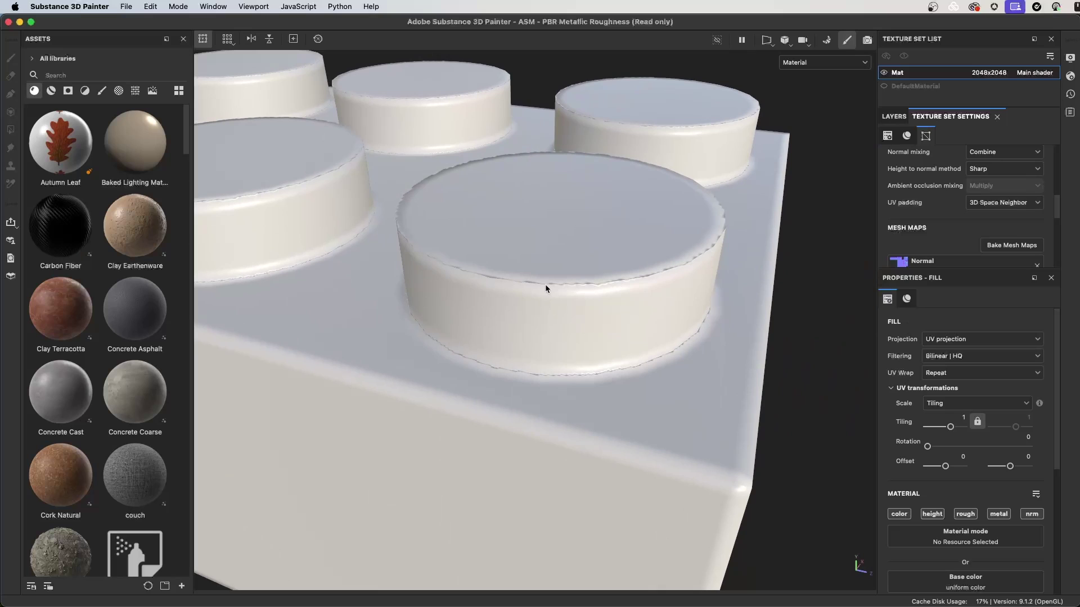
left_click_drag(613, 333, 638, 360, "alt")
scroll(979, 190, "down", 1)
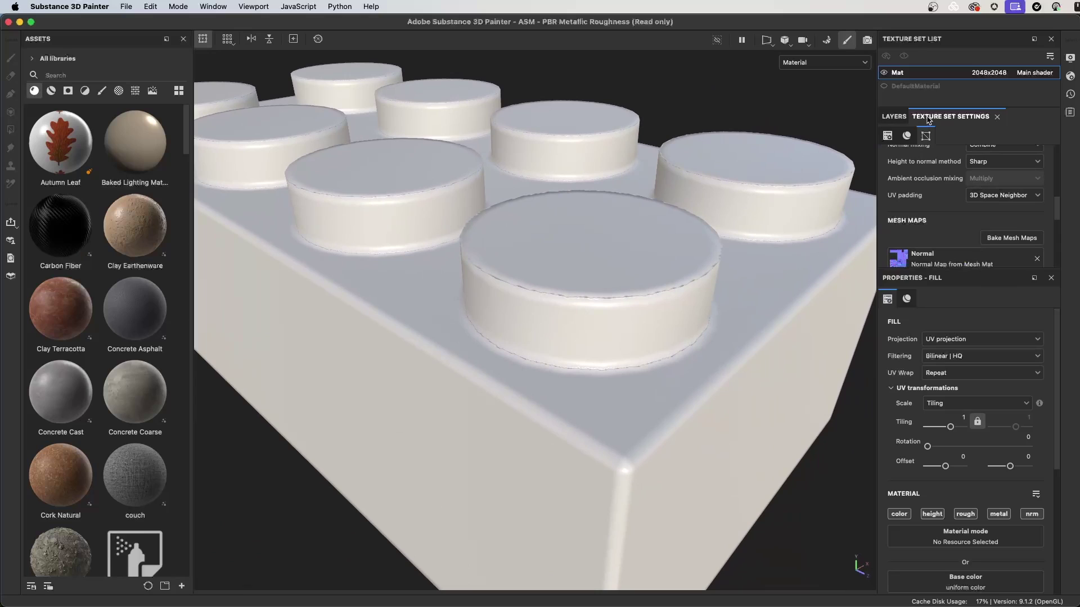
Open Bake Mesh Maps with the Normal baker selected, the full bakers list and Common settings showing.
left_click(1001, 239)
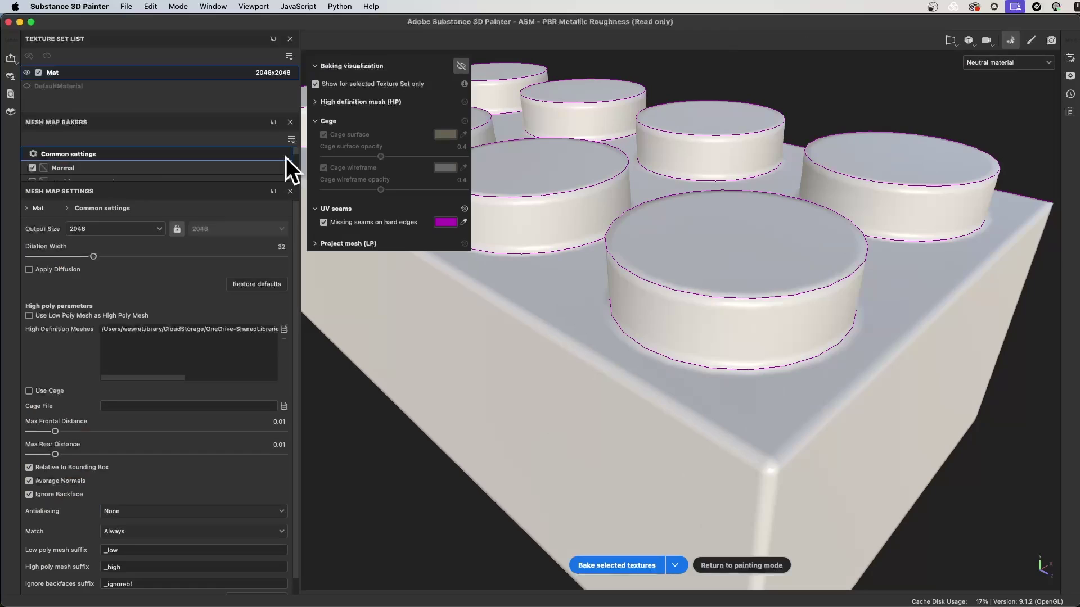
left_click(64, 169)
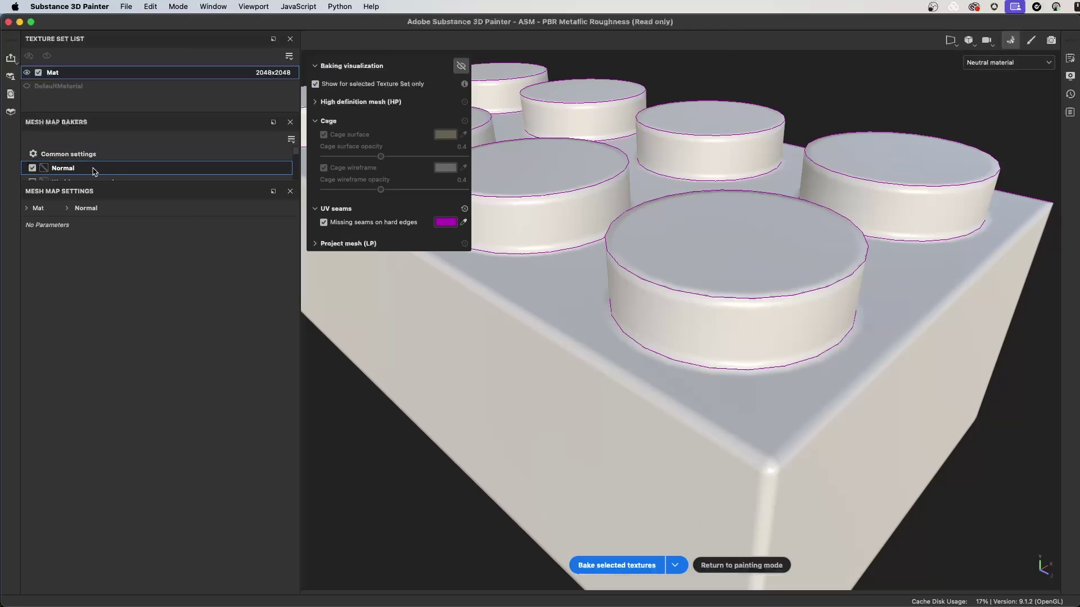
left_click_drag(94, 184, 94, 245)
left_click(68, 154)
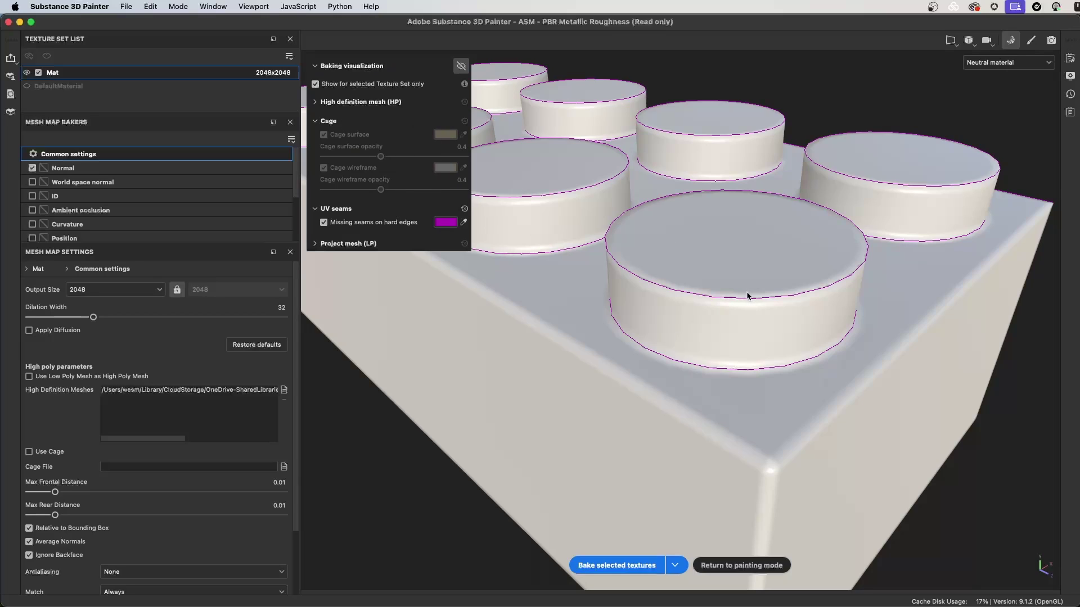
Preview and hide the bake cage over the brick, then uncheck Missing seams on hard edges.
left_click(461, 67)
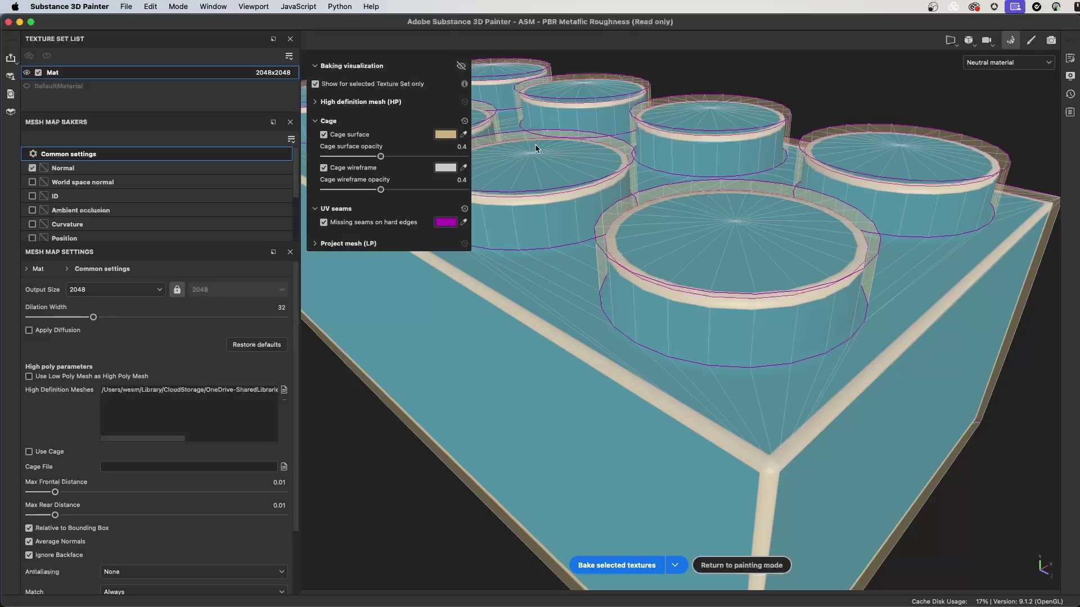
left_click(461, 67)
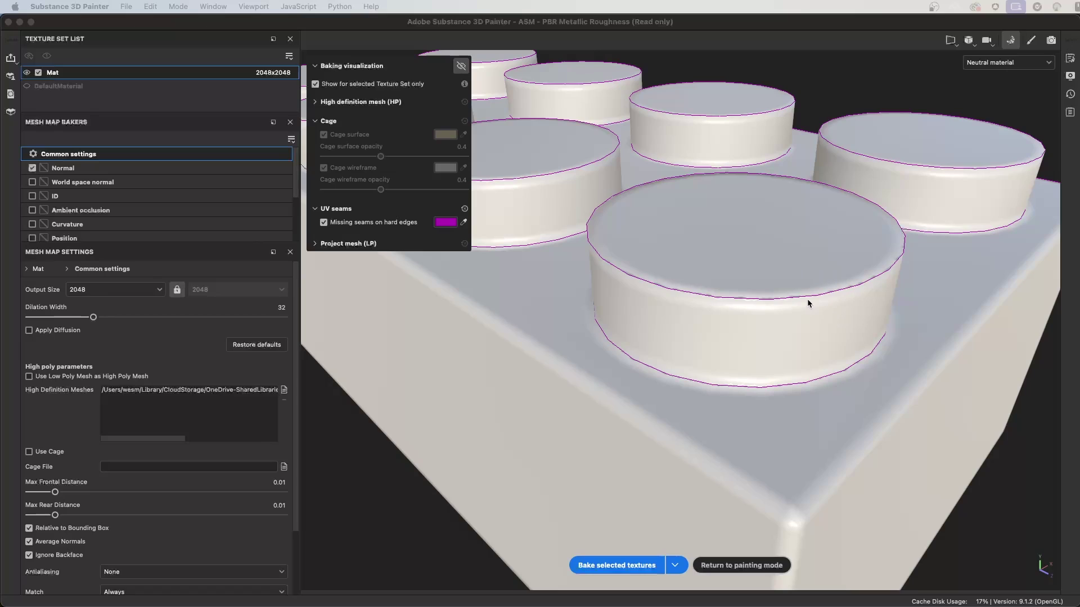
left_click(324, 223)
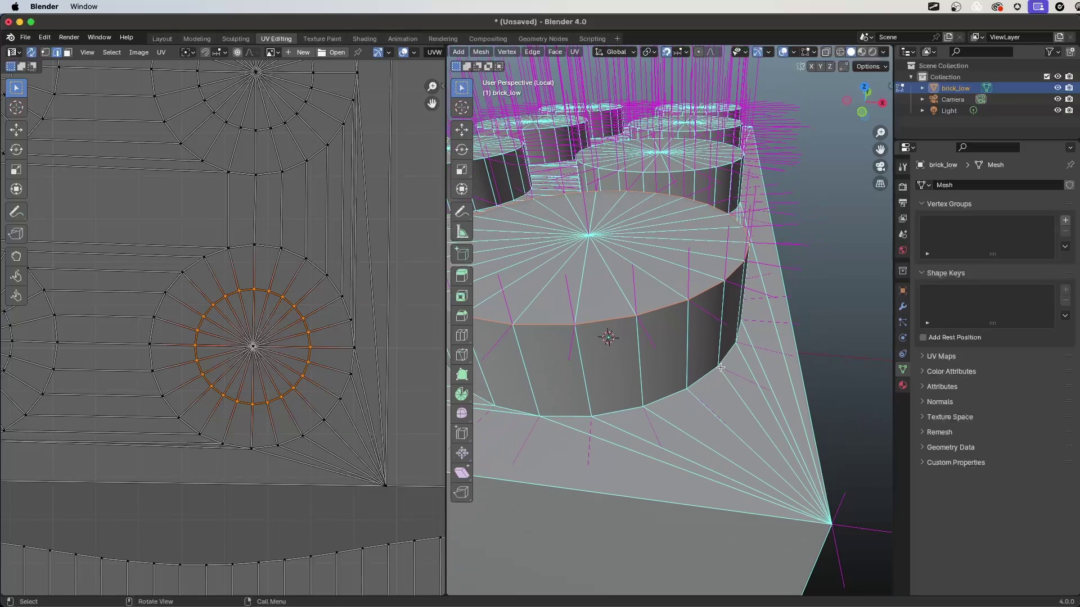
Zoom close on a stud's top edge and enlarge its selected circle in the UV editor.
mouse_move(712, 325)
middle_mouse_down("ctrl")
mouse_move(715, 313)
mouse_move(728, 320)
middle_mouse_up("ctrl")
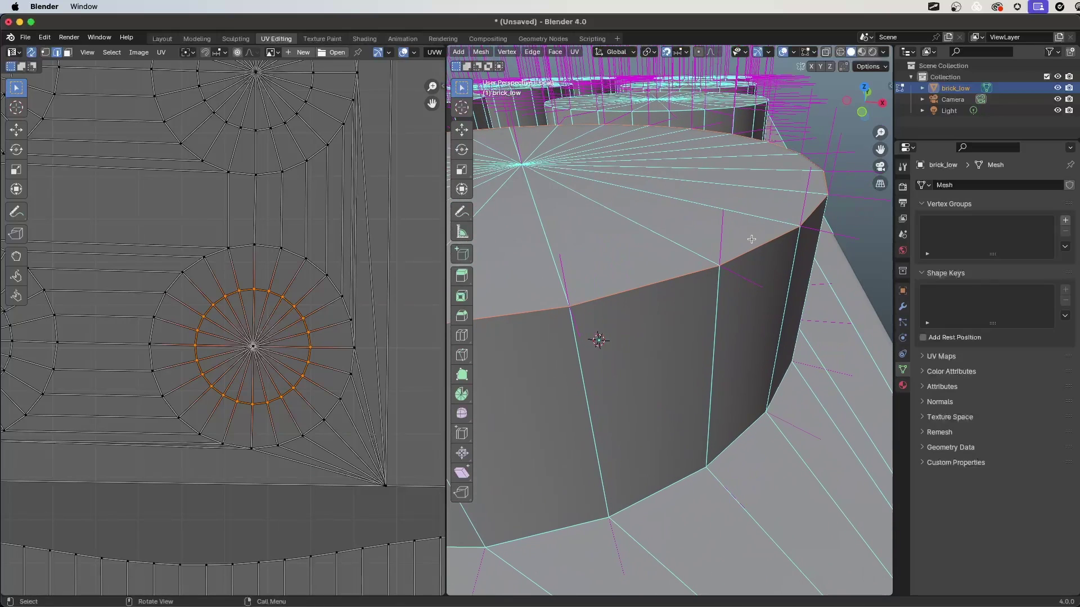
middle_click_drag(248, 366, 331, 385, "ctrl")
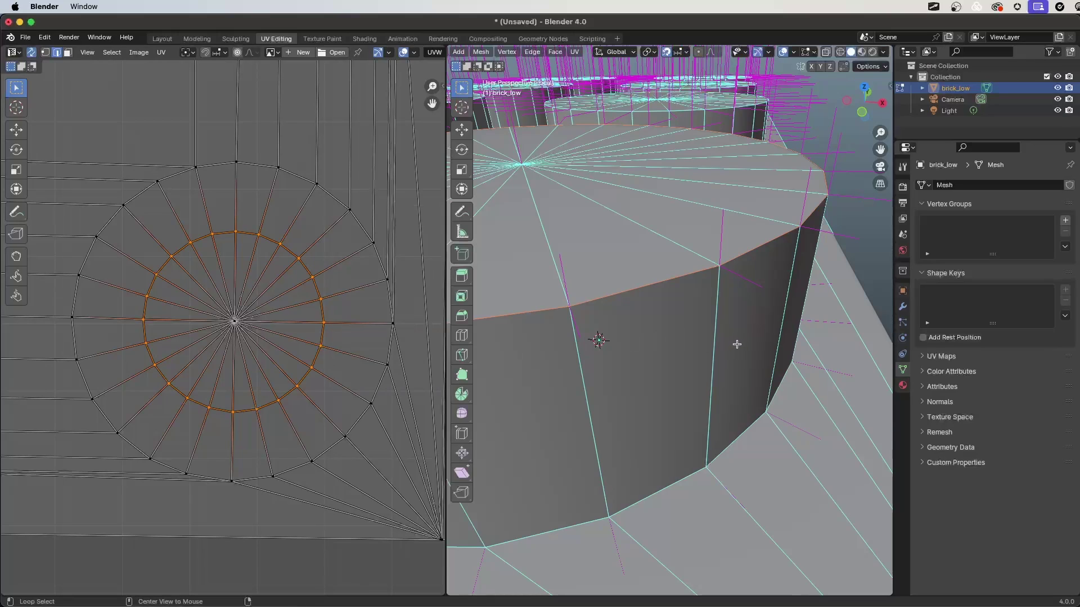
left_click_drag(710, 267, 710, 178)
Annotate the stud's hard edges with strokes, an arrow at its corner, and a squiggle on the top rim.
left_click_drag(716, 276, 783, 324)
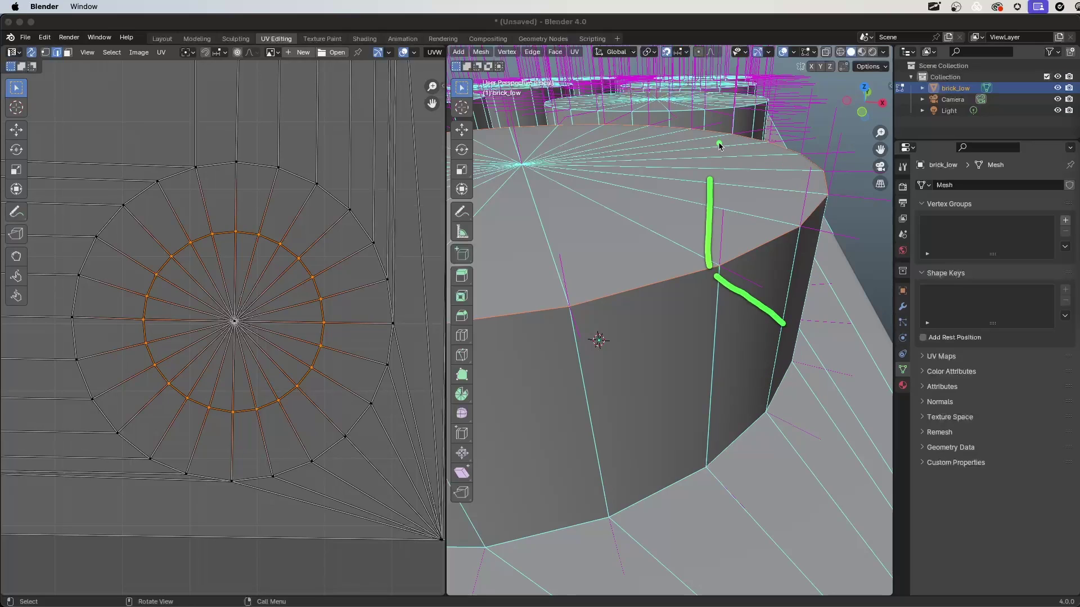
mouse_move(712, 154)
left_mouse_down()
mouse_move(807, 228)
mouse_move(822, 278)
mouse_move(813, 350)
left_mouse_up()
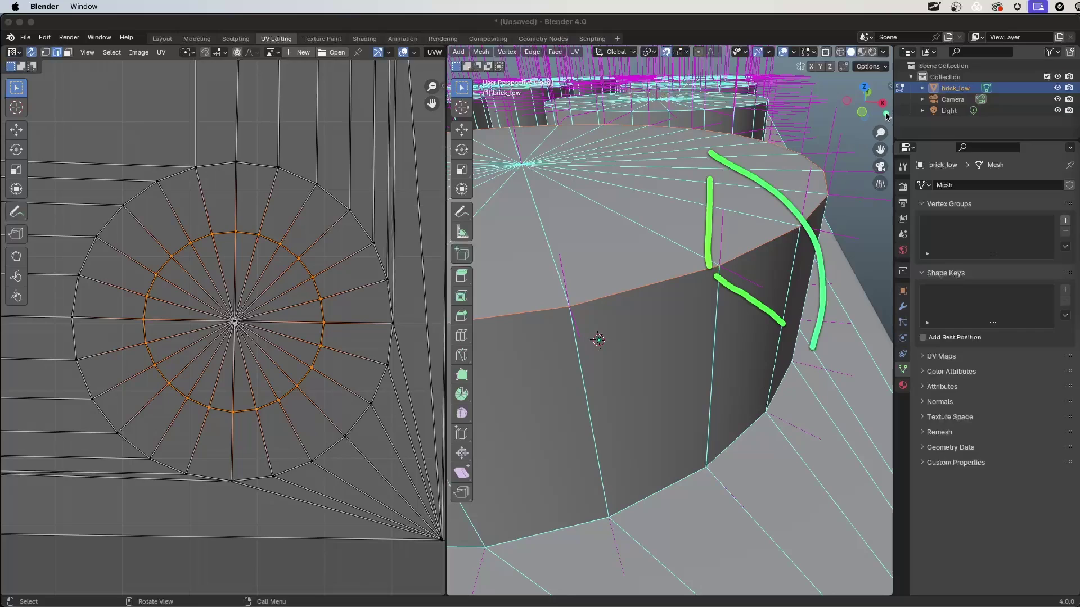
mouse_move(886, 114)
left_mouse_down()
mouse_move(786, 201)
mouse_move(833, 206)
left_mouse_up()
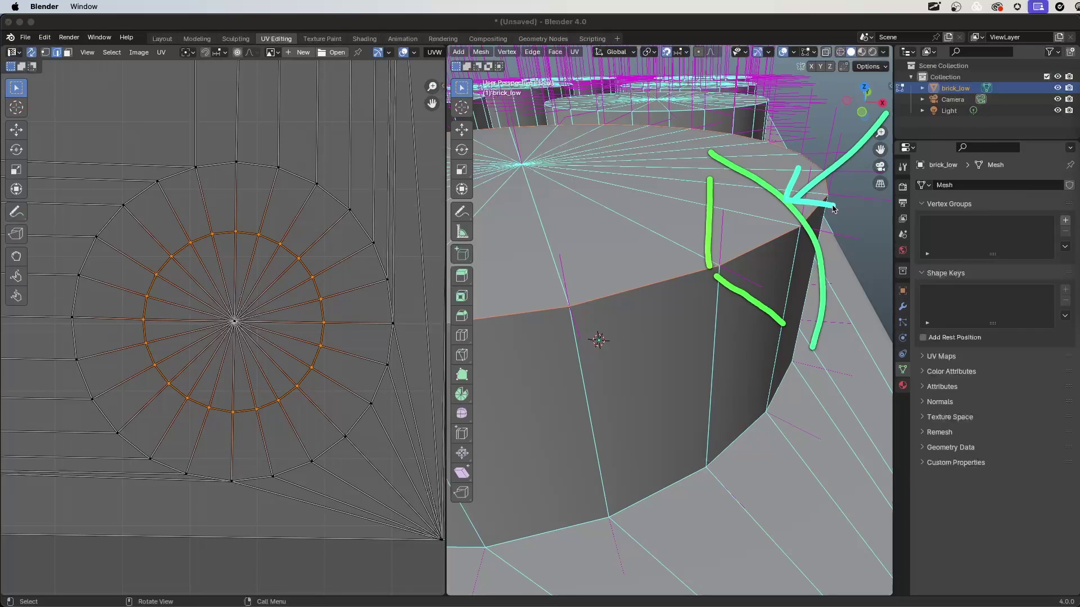
mouse_move(729, 187)
left_mouse_down()
mouse_move(772, 232)
mouse_move(796, 285)
mouse_move(795, 322)
left_mouse_up()
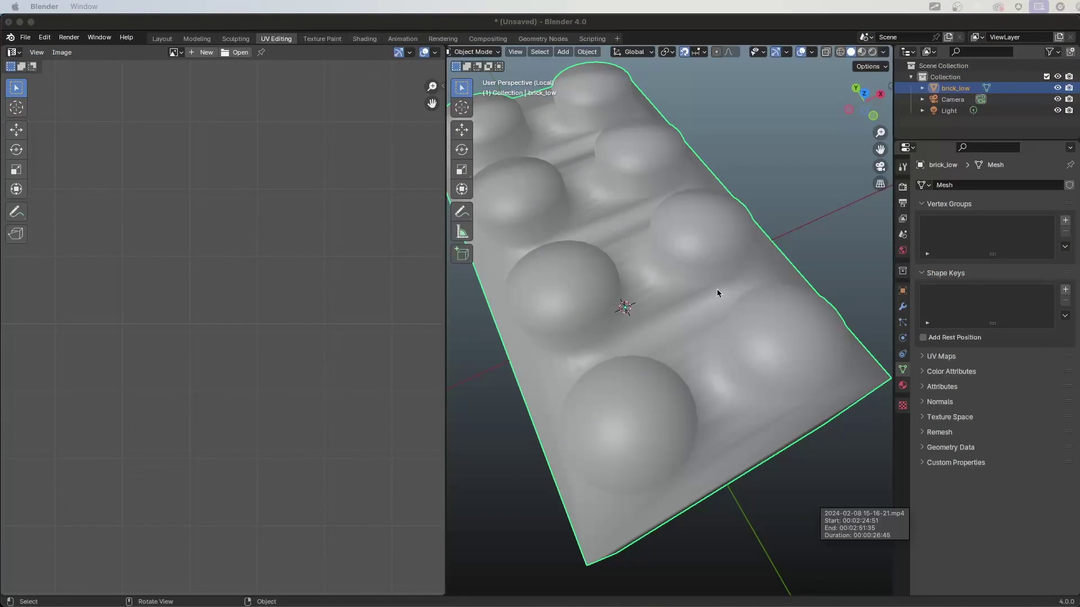
Apply Mark Sharp from the Ctrl+E Edge menu to the selected stud-top rim loop.
middle_click_drag(716, 289, 695, 295)
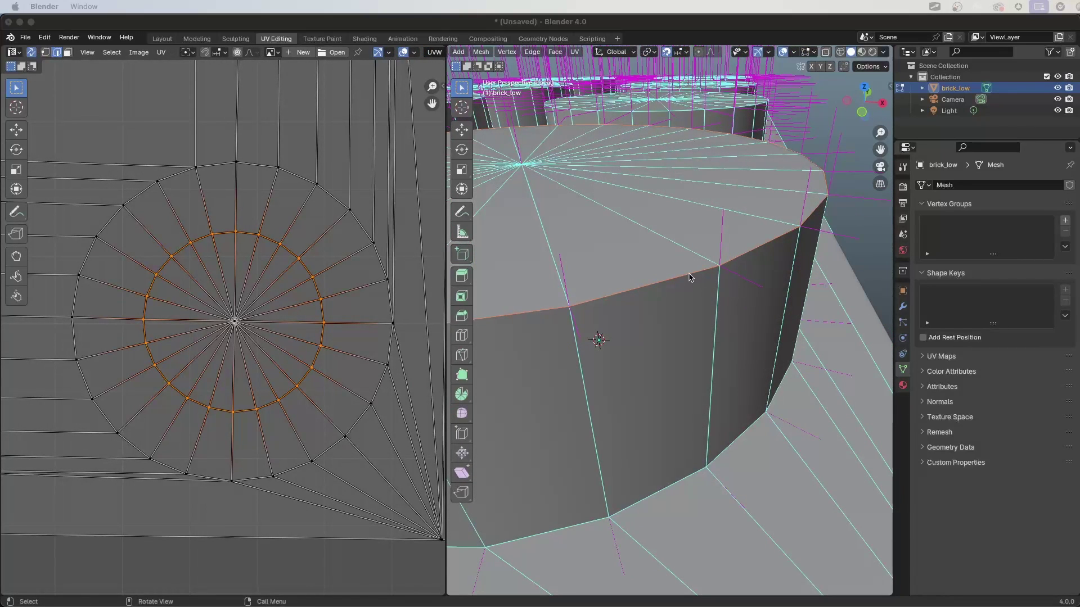
key("ctrl+e")
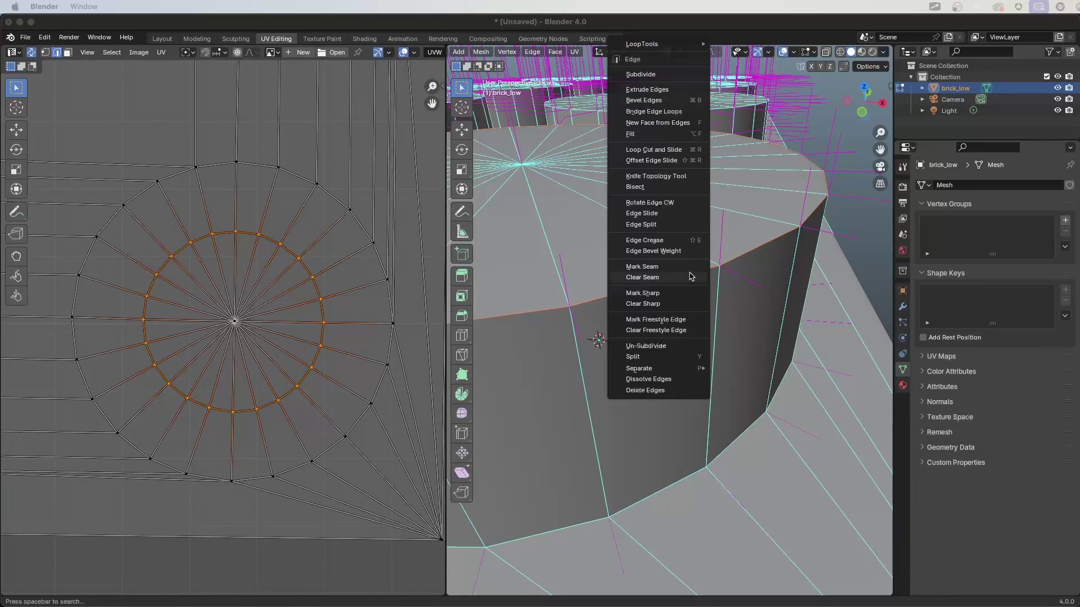
left_click(678, 302)
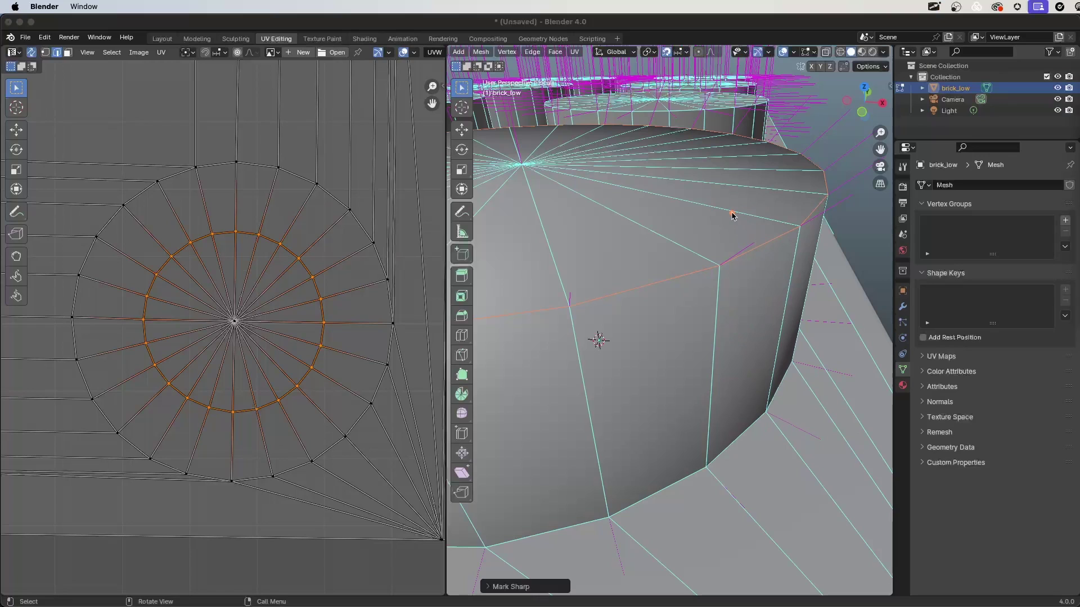
mouse_move(733, 216)
left_mouse_down()
mouse_move(789, 234)
mouse_move(800, 293)
left_mouse_up()
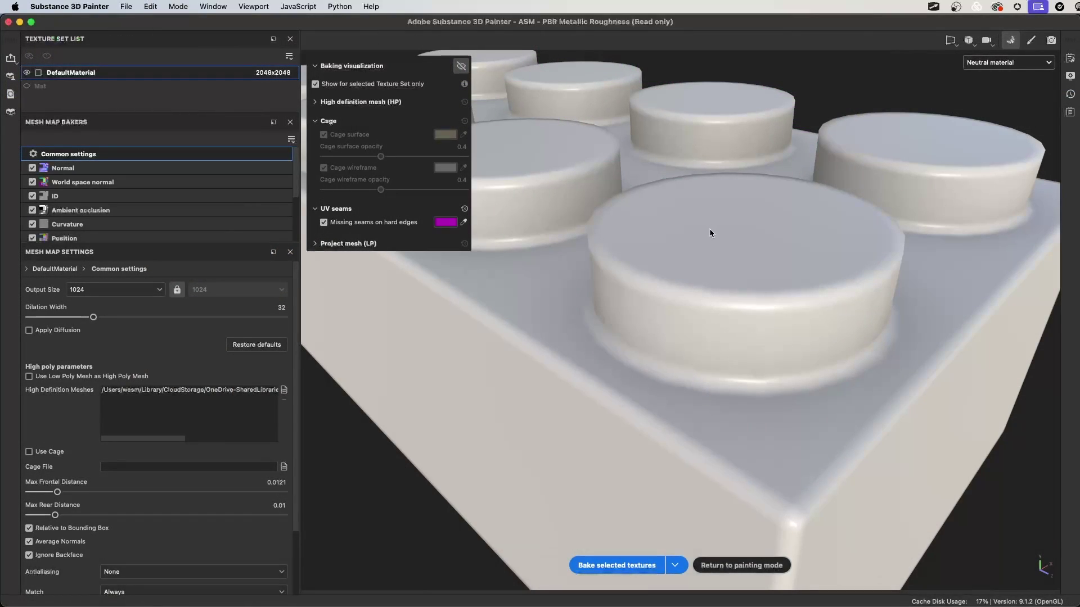
Switch the viewport display to the Normal mesh map.
left_click(1002, 64)
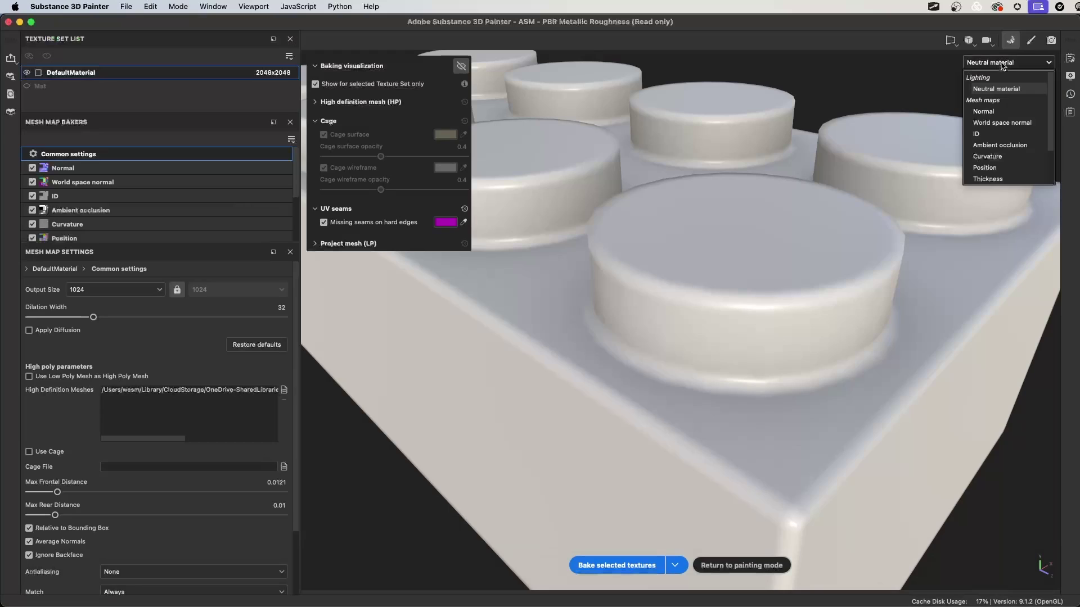
left_click(1001, 112)
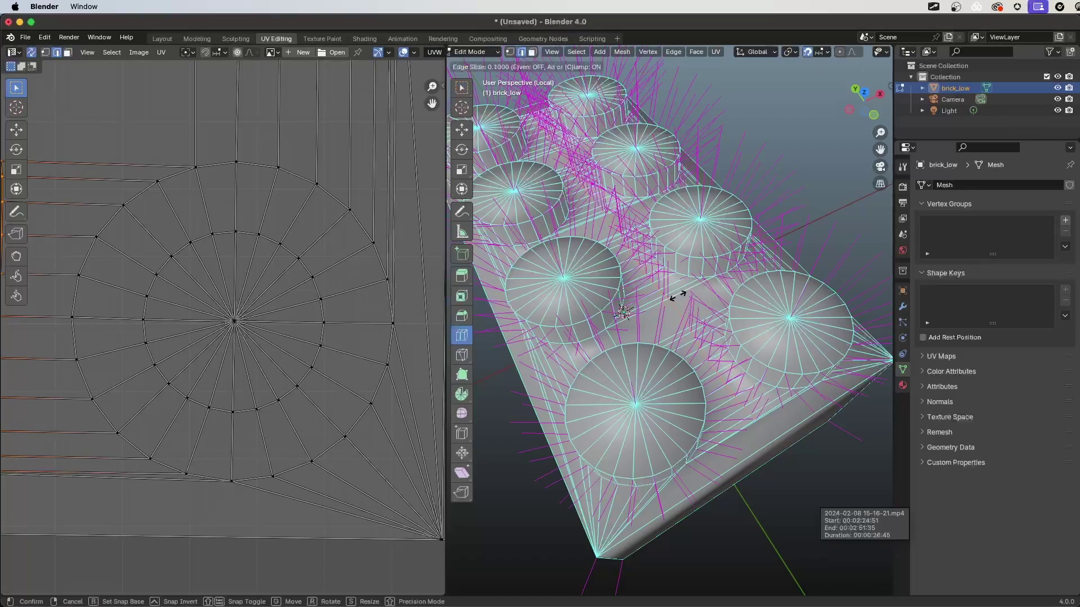
Confirm the edge slide on the brick.
left_click(709, 290)
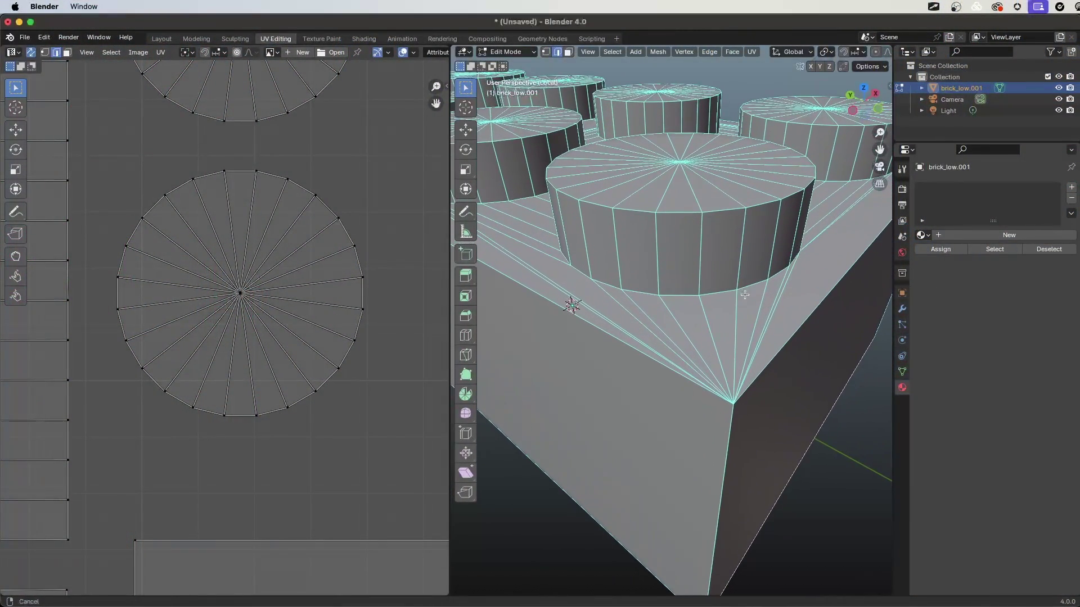
Orbit slightly and loop-select the front stud's top edge.
middle_click_drag(744, 294, 721, 269)
left_click(694, 215, "alt")
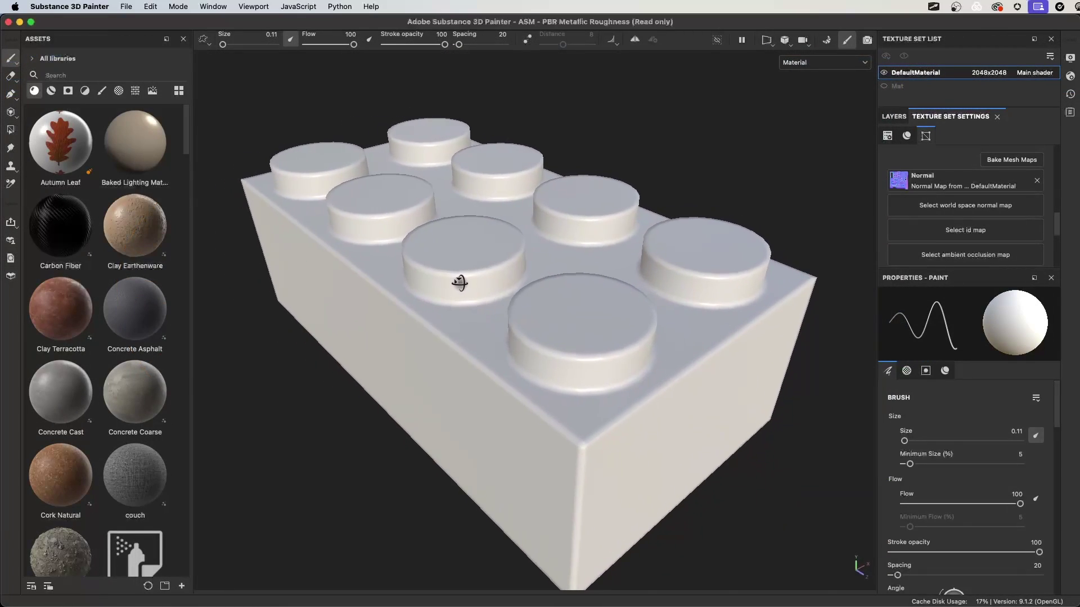
Orbit the brick, view its baked Normal channel, then return to Material view with M.
mouse_move(450, 282)
left_mouse_down("alt")
mouse_move(405, 277)
mouse_move(545, 273)
mouse_move(529, 318)
mouse_move(487, 299)
mouse_move(489, 281)
left_mouse_up("alt")
left_click(835, 63)
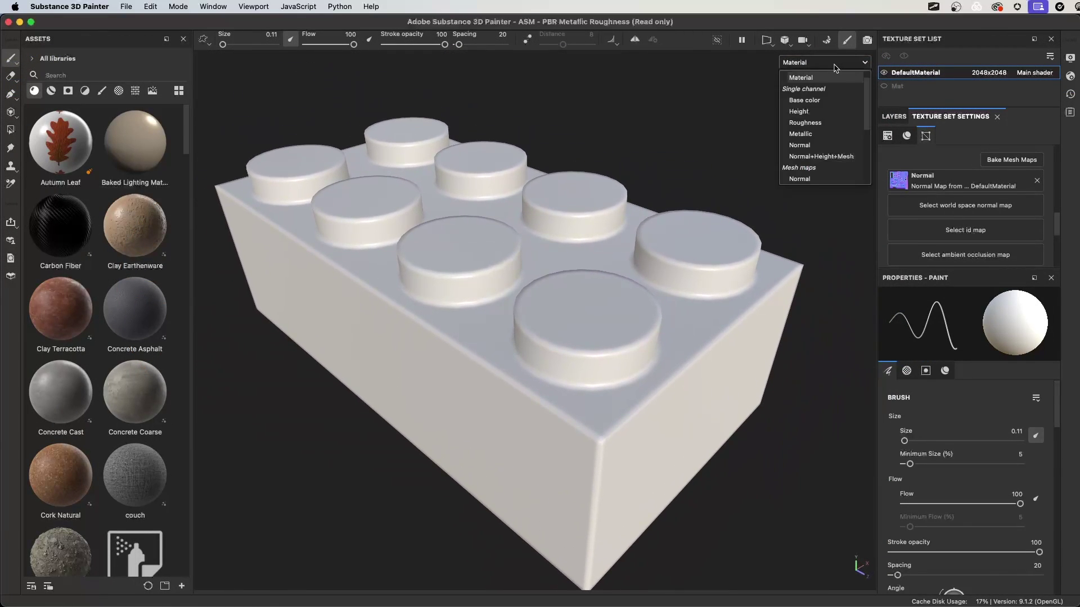
left_click(818, 179)
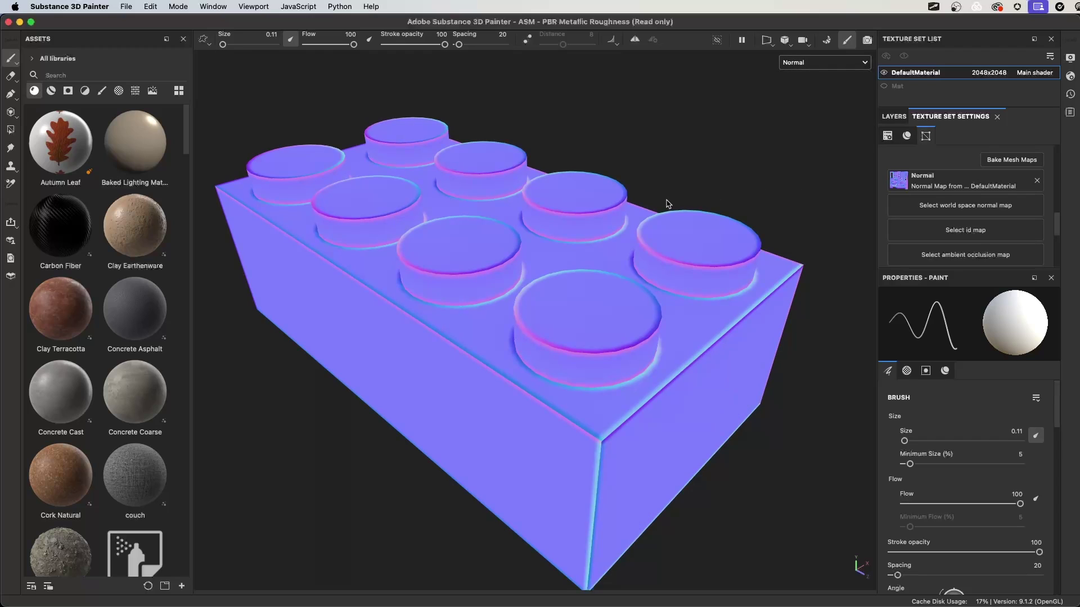
key("m")
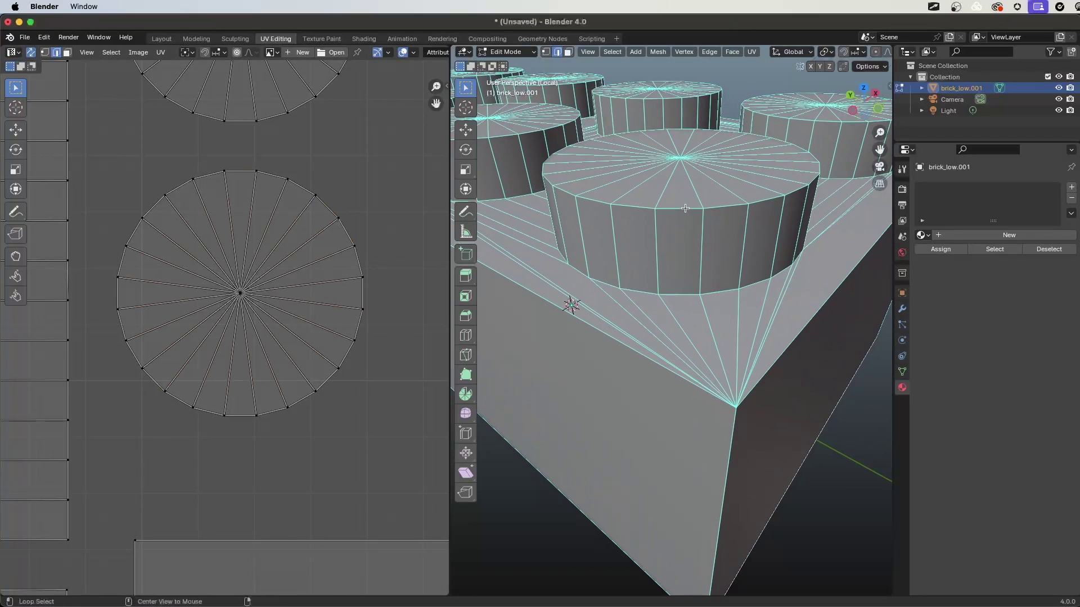
Choose File > New... to bring up the New project dialog.
left_click(685, 210)
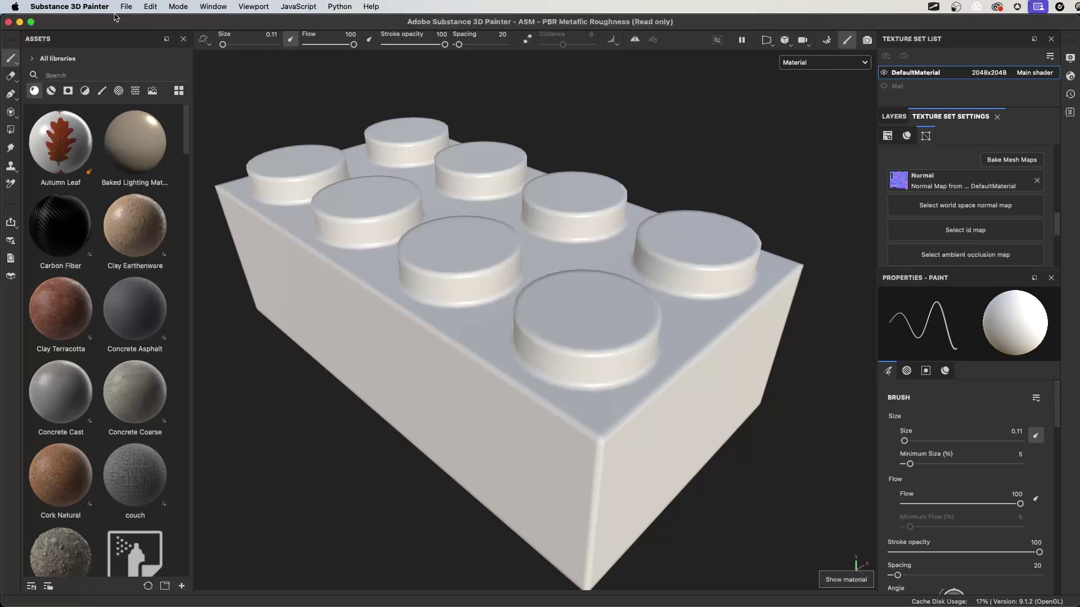
left_click(123, 7)
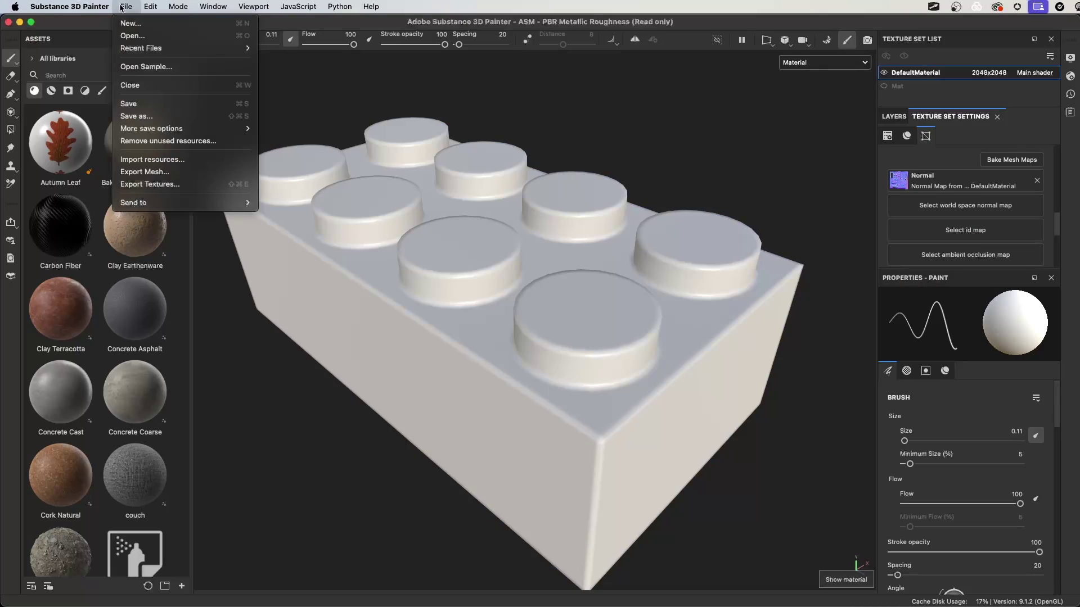
left_click(131, 23)
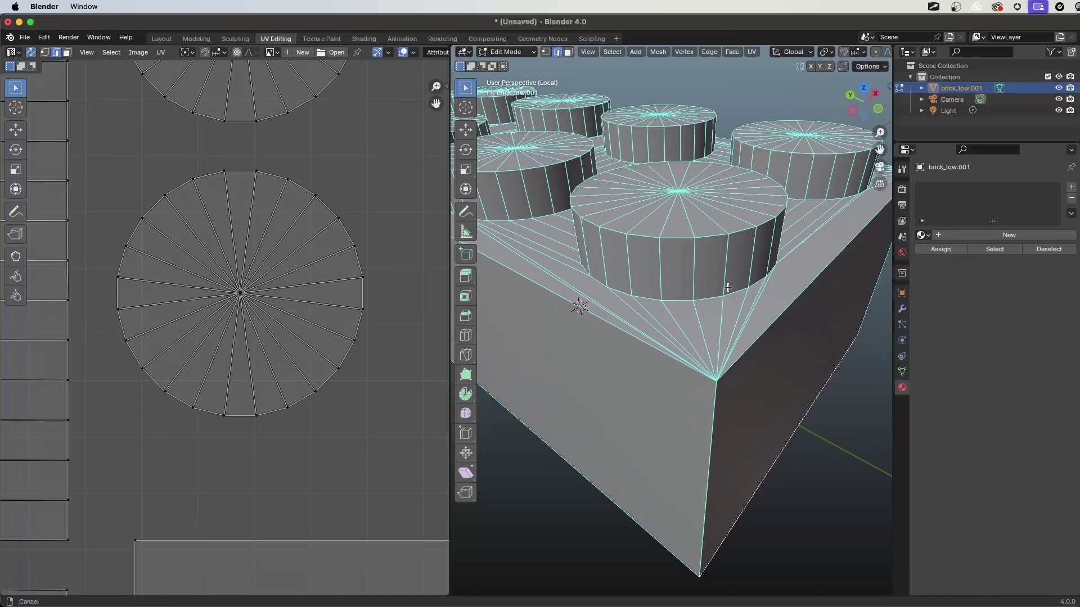
Loop-select the front stud's top rim edge on brick_low.001 to outline its circular UV island.
middle_click_drag(728, 288, 685, 208)
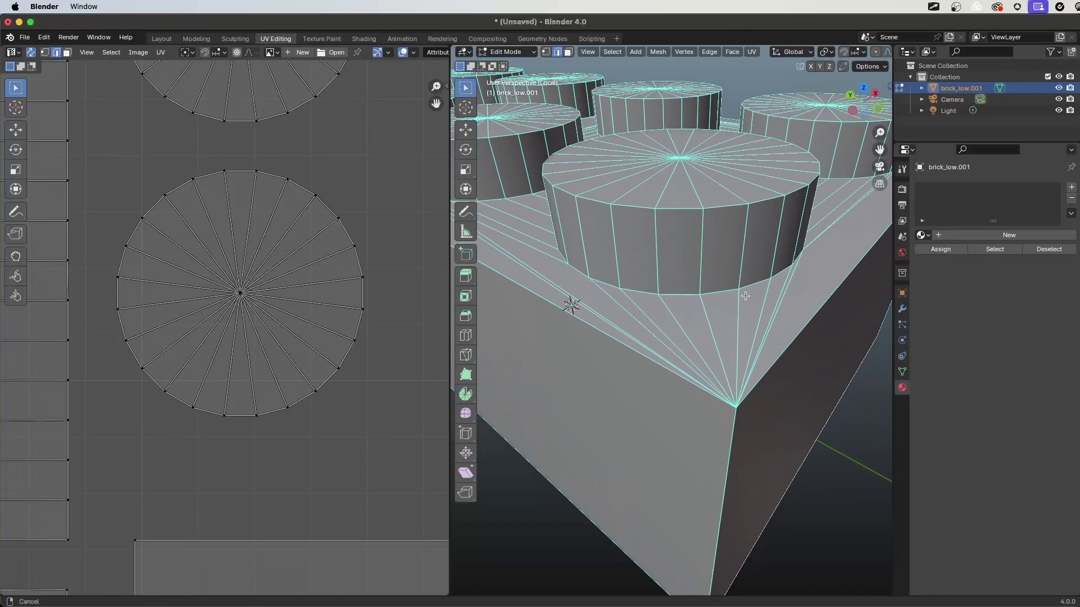
left_click(685, 209, "alt")
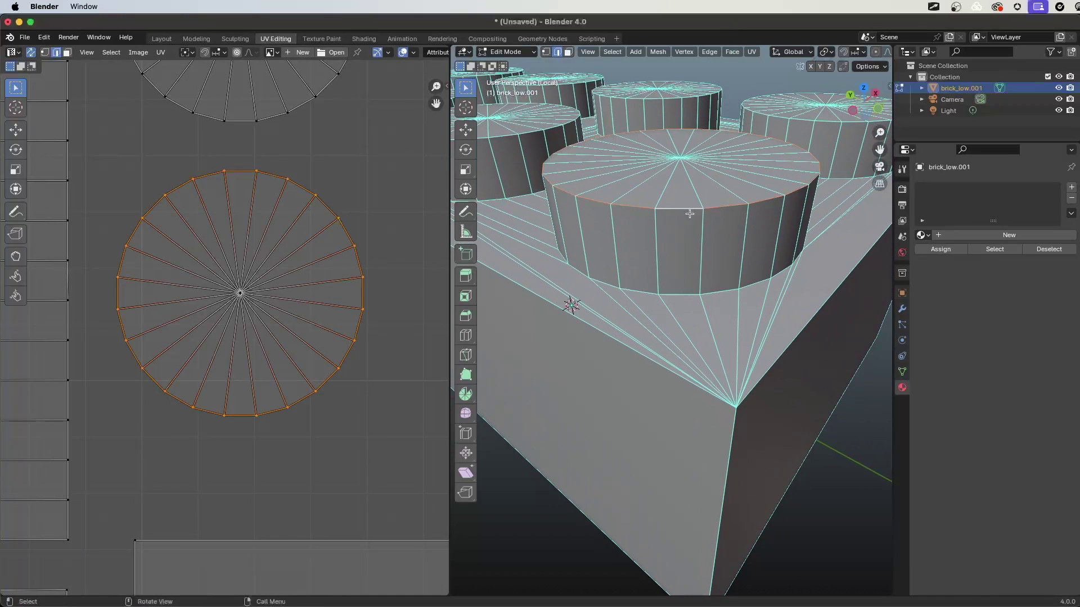